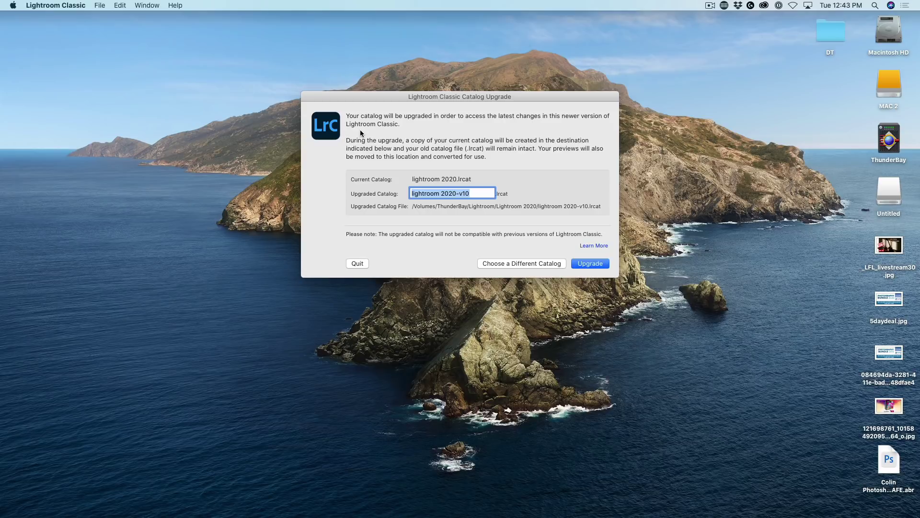
Step: Name the upgraded catalog "lightroom 2021" and run the catalog upgrade
{"action": "left_click", "coordinate": [476, 193]}
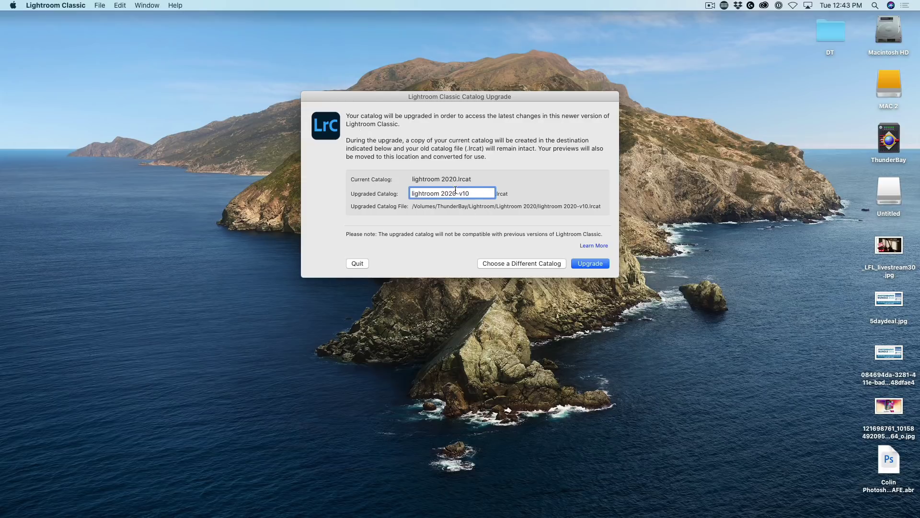
{"action": "left_click_drag", "start_coordinate": [453, 192], "coordinate": [484, 191]}
{"action": "type", "text": "1"}
{"action": "left_click", "coordinate": [587, 263]}
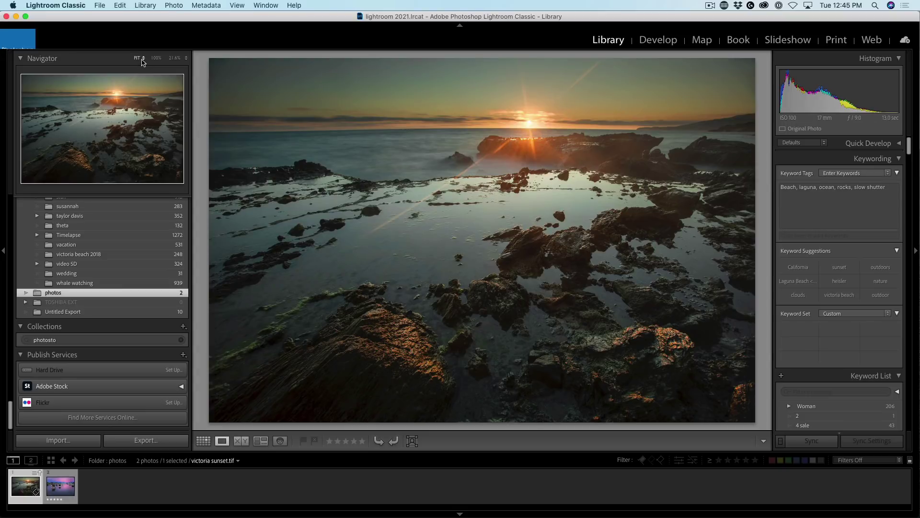
Step: Examine the sunset photo in the Library at Fit, 100% and other zoom levels, and zoom dynamically into the water and rocks
{"action": "left_click", "coordinate": [142, 61]}
{"action": "left_click", "coordinate": [142, 58]}
{"action": "left_click", "coordinate": [156, 58]}
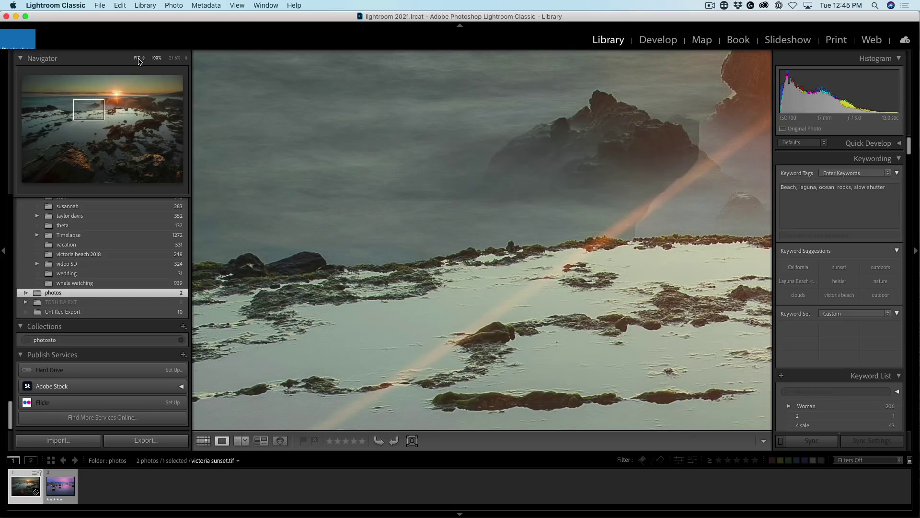
{"action": "left_click", "coordinate": [139, 59]}
{"action": "left_click", "coordinate": [174, 58]}
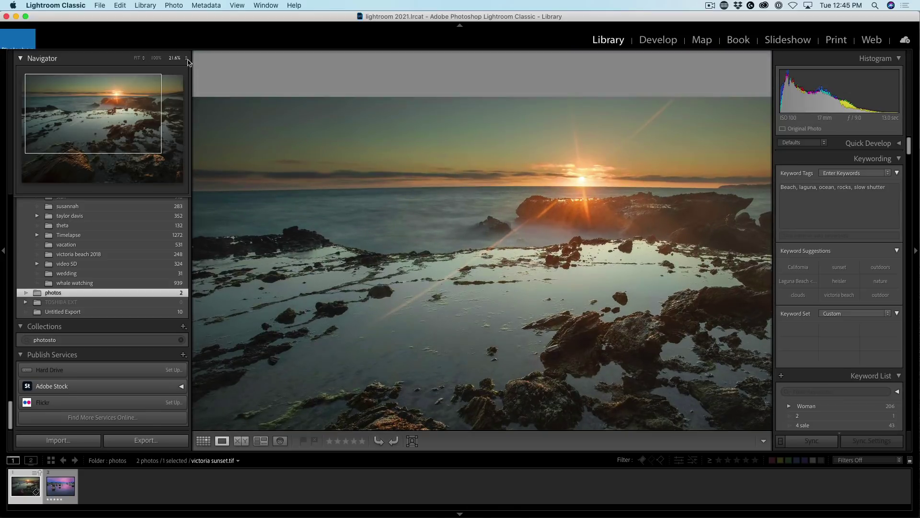
{"action": "left_click", "coordinate": [189, 60]}
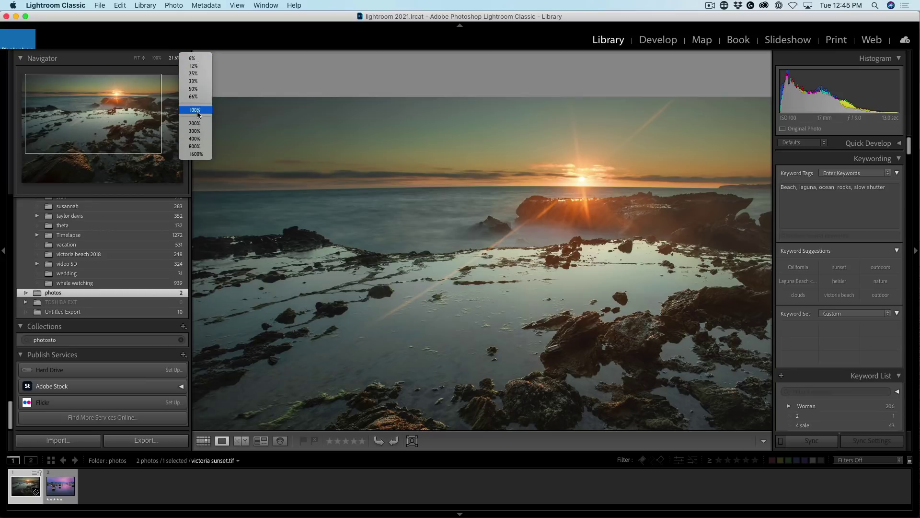
{"action": "left_click", "coordinate": [240, 98]}
{"action": "left_click", "coordinate": [497, 117]}
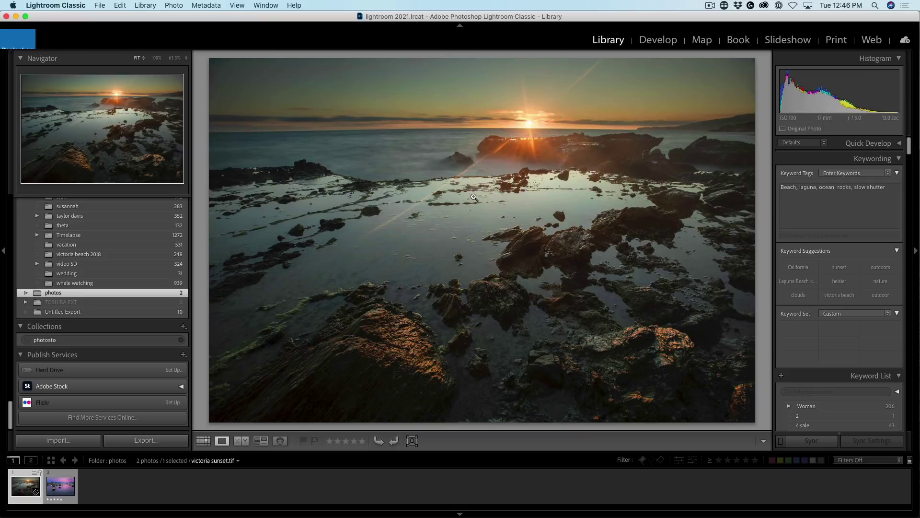
{"action": "left_click_drag", "start_coordinate": [458, 197], "coordinate": [604, 282]}
{"action": "left_click", "coordinate": [487, 183]}
Step: Open the sunset photo in Develop and zoom in and out around the tidal water with scrubby zoom
{"action": "left_click", "coordinate": [656, 46]}
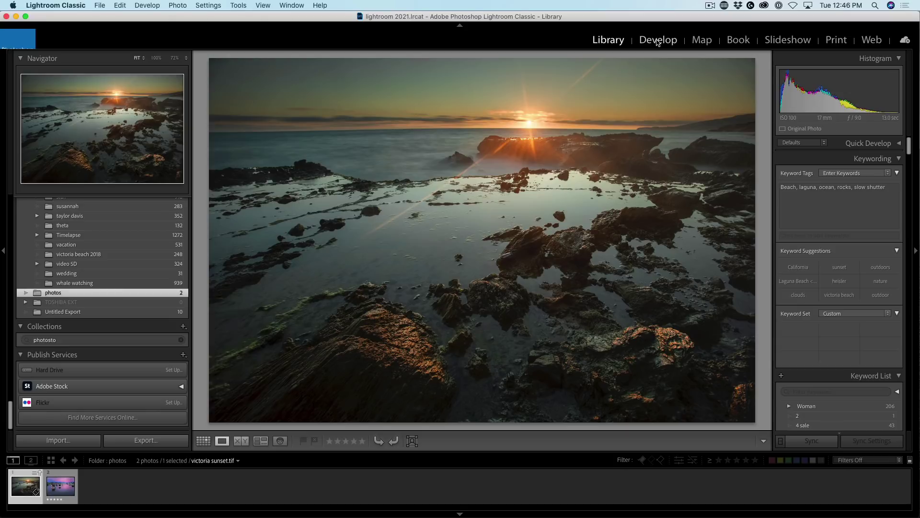
{"action": "left_click", "coordinate": [428, 202]}
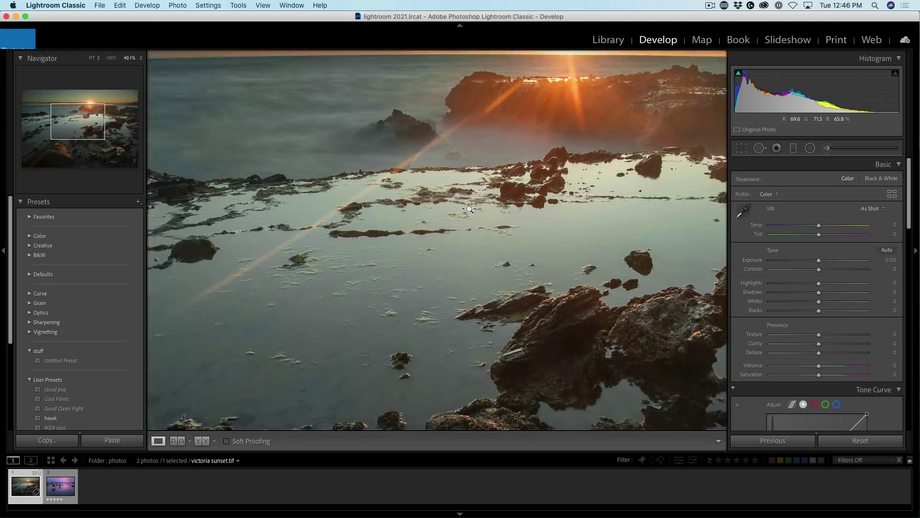
{"action": "left_click", "coordinate": [469, 210]}
{"action": "left_click", "coordinate": [446, 211]}
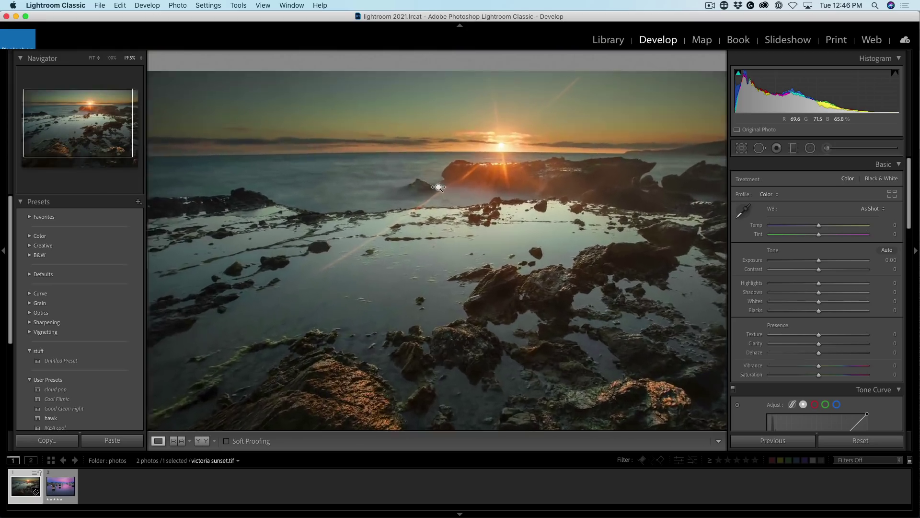
{"action": "left_click_drag", "start_coordinate": [482, 183], "coordinate": [437, 211]}
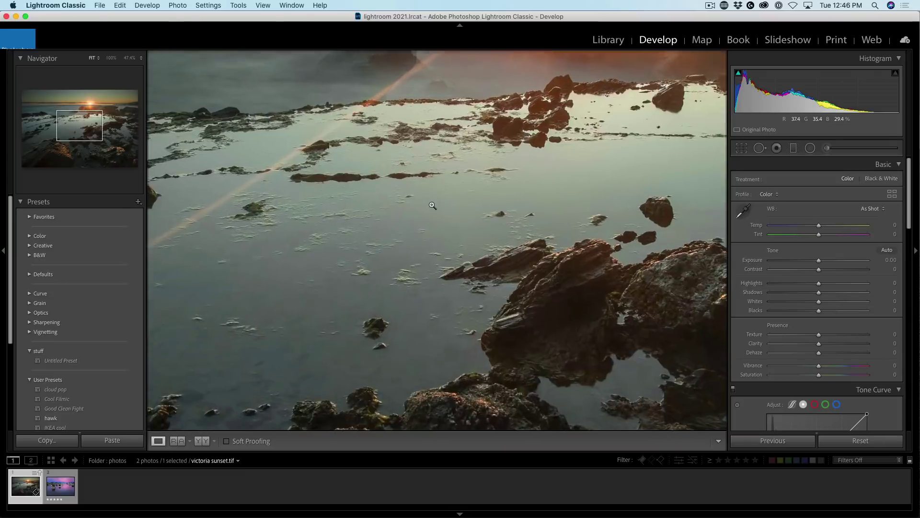
{"action": "left_click", "coordinate": [437, 211]}
{"action": "left_click", "coordinate": [484, 159]}
{"action": "left_click_drag", "start_coordinate": [484, 158], "coordinate": [386, 211]}
Step: Inspect the orange-lit foreground rocks with a box zoom and return the photo to the Fit view
{"action": "left_click", "coordinate": [186, 177]}
{"action": "mouse_move", "coordinate": [96, 142]}
{"action": "left_mouse_down"}
{"action": "mouse_move", "coordinate": [83, 115]}
{"action": "mouse_move", "coordinate": [41, 119]}
{"action": "mouse_move", "coordinate": [54, 147]}
{"action": "mouse_move", "coordinate": [110, 150]}
{"action": "left_mouse_up"}
{"action": "left_click", "coordinate": [457, 153]}
{"action": "key", "text": "z"}
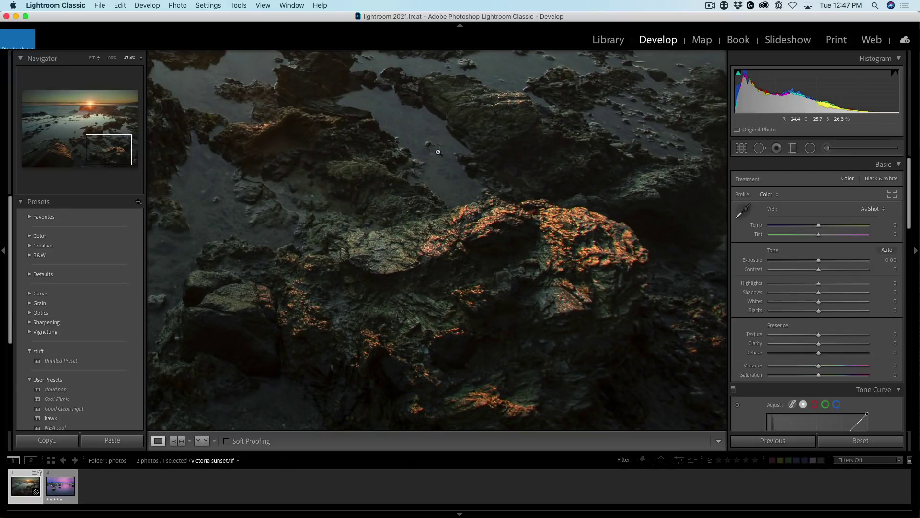
{"action": "left_click_drag", "start_coordinate": [282, 115], "coordinate": [619, 335]}
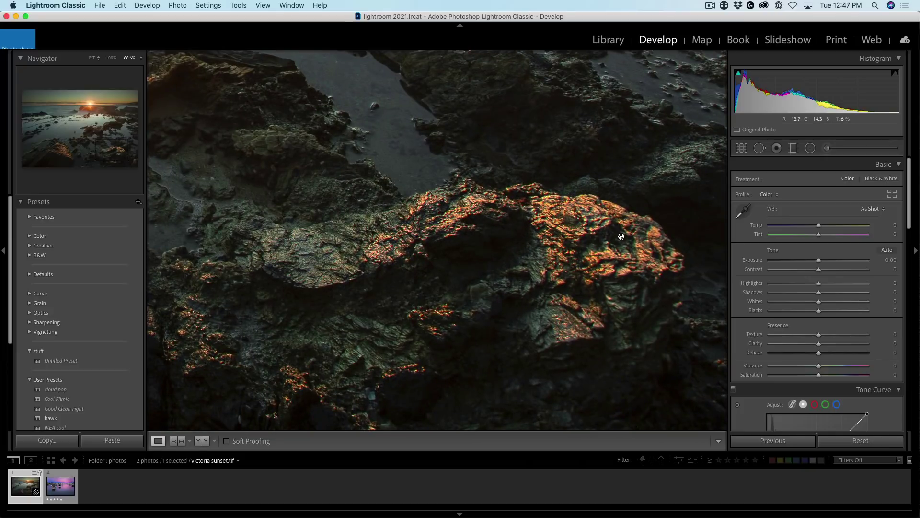
{"action": "left_click", "coordinate": [94, 58]}
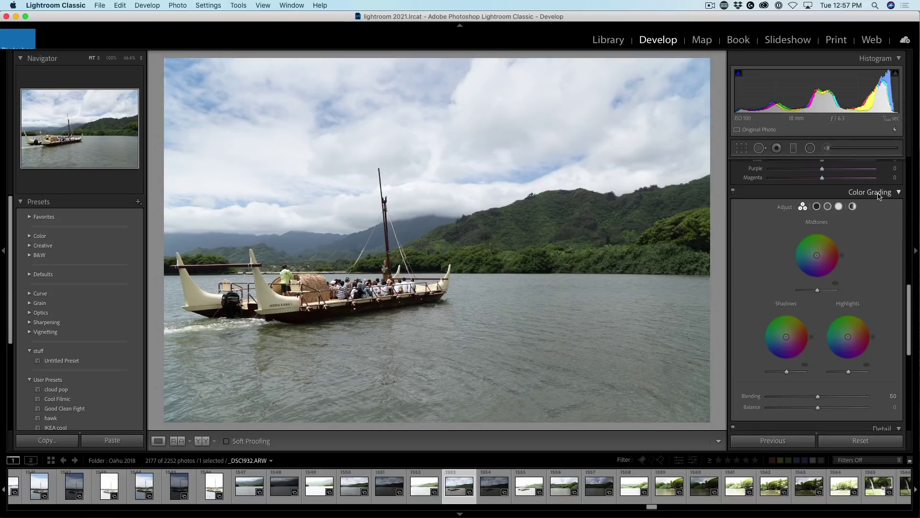
Step: Examine the Color Grading controls on the canoe photo, viewing the separate shadows, midtones and highlights wheels
{"action": "left_click", "coordinate": [900, 192]}
{"action": "left_click", "coordinate": [899, 193]}
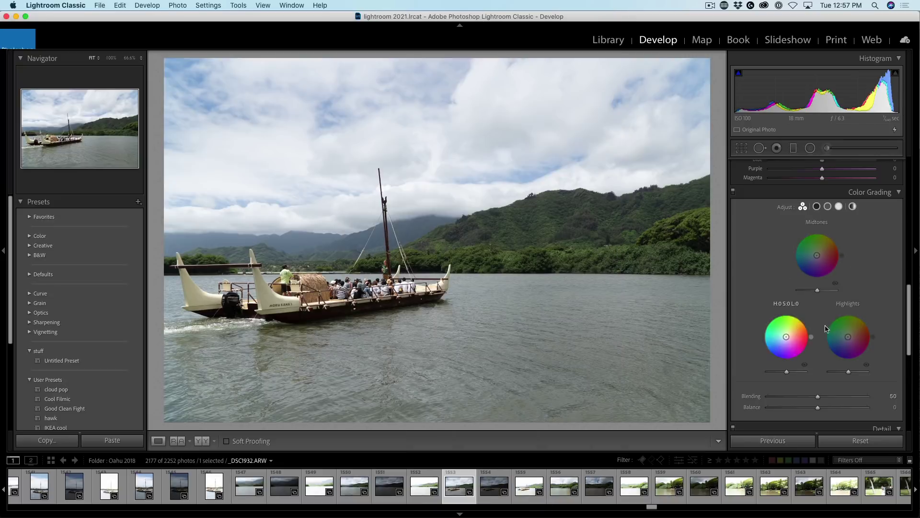
{"action": "left_click", "coordinate": [817, 207]}
{"action": "left_click", "coordinate": [828, 207]}
{"action": "left_click", "coordinate": [839, 207]}
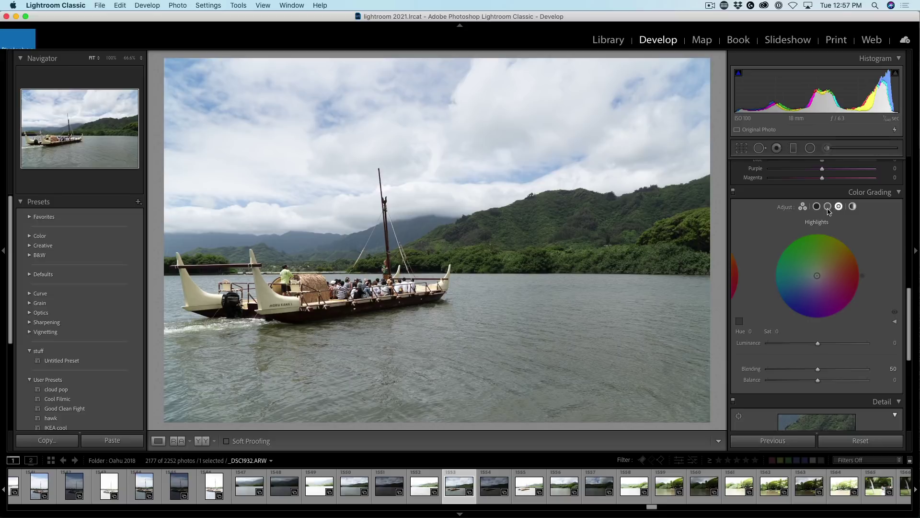
Step: Tint the canoe photo's shadows teal with hue 189 and saturation 50, and nudge the shadow luminance
{"action": "left_click", "coordinate": [817, 206]}
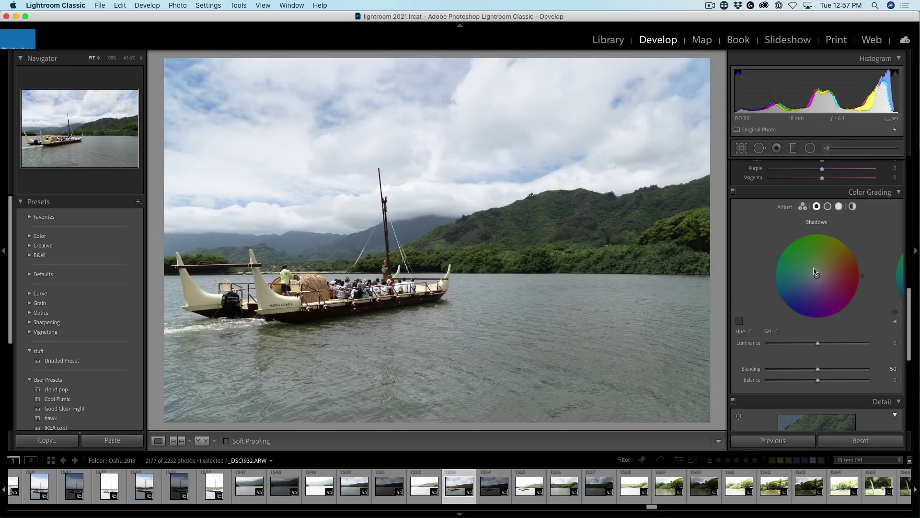
{"action": "mouse_move", "coordinate": [818, 278]}
{"action": "left_mouse_down"}
{"action": "mouse_move", "coordinate": [796, 289]}
{"action": "mouse_move", "coordinate": [803, 284]}
{"action": "left_mouse_up"}
{"action": "key", "text": "alt"}
{"action": "left_click_drag", "start_coordinate": [803, 285], "coordinate": [802, 285]}
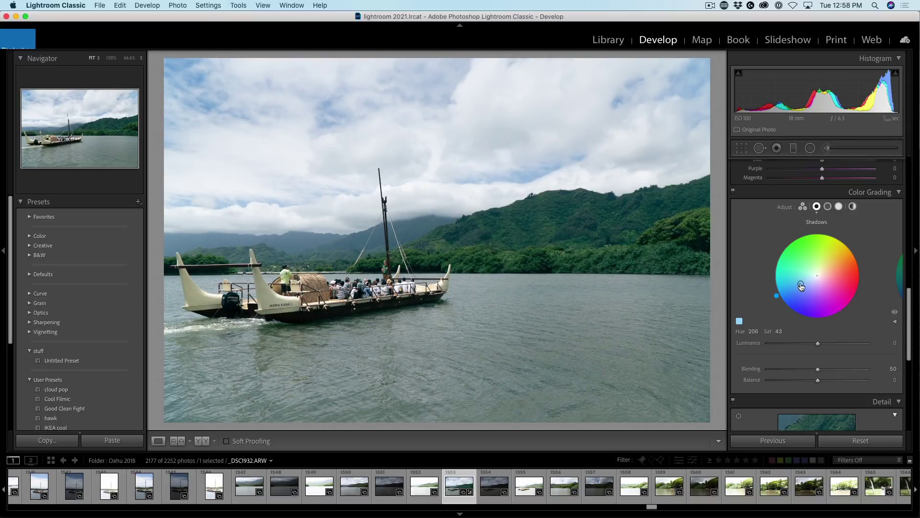
{"action": "left_click", "coordinate": [801, 286]}
{"action": "mouse_move", "coordinate": [800, 283]}
{"action": "left_mouse_down"}
{"action": "mouse_move", "coordinate": [803, 263]}
{"action": "mouse_move", "coordinate": [819, 257]}
{"action": "mouse_move", "coordinate": [835, 271]}
{"action": "mouse_move", "coordinate": [821, 294]}
{"action": "mouse_move", "coordinate": [799, 279]}
{"action": "left_mouse_up"}
{"action": "left_click_drag", "start_coordinate": [800, 278], "coordinate": [780, 282]}
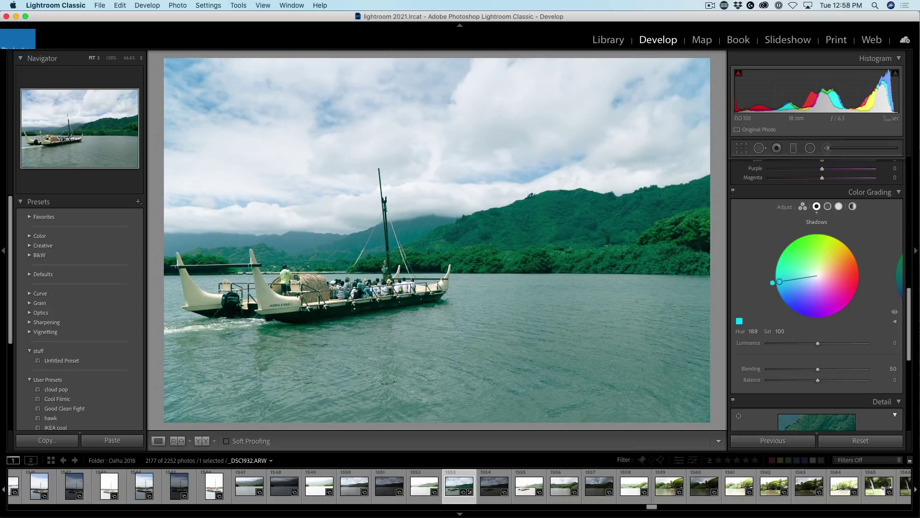
{"action": "mouse_move", "coordinate": [780, 281]}
{"action": "left_mouse_down"}
{"action": "mouse_move", "coordinate": [810, 277]}
{"action": "mouse_move", "coordinate": [797, 279]}
{"action": "left_mouse_up"}
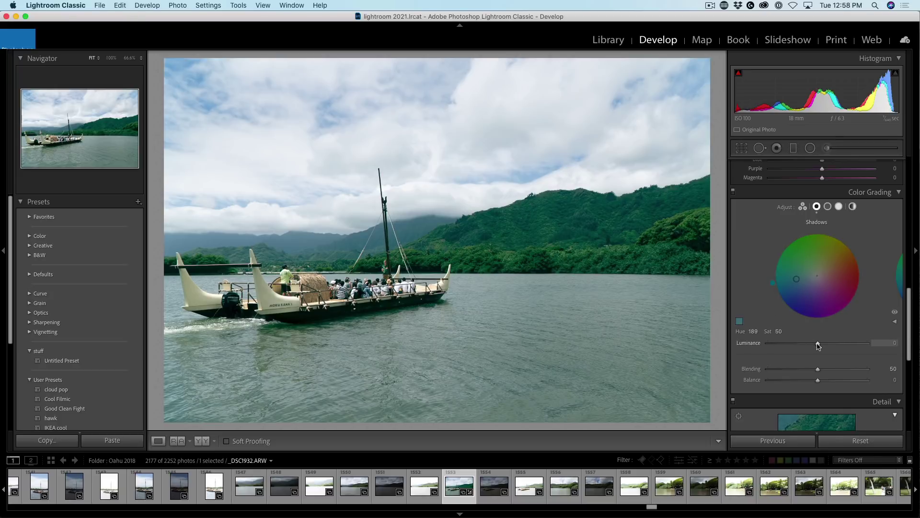
{"action": "mouse_move", "coordinate": [816, 346]}
{"action": "left_mouse_down"}
{"action": "mouse_move", "coordinate": [792, 348]}
{"action": "mouse_move", "coordinate": [854, 344]}
{"action": "mouse_move", "coordinate": [820, 347]}
{"action": "left_mouse_up"}
Step: Tint the canoe photo's highlights warm orange with hue 36 and saturation 23
{"action": "left_click", "coordinate": [839, 207]}
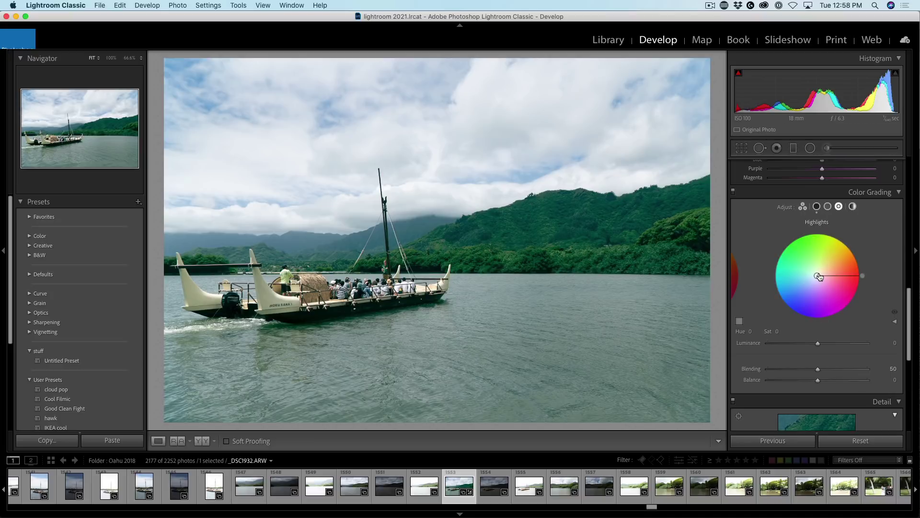
{"action": "left_click_drag", "start_coordinate": [817, 276], "coordinate": [838, 276]}
{"action": "key", "text": "alt"}
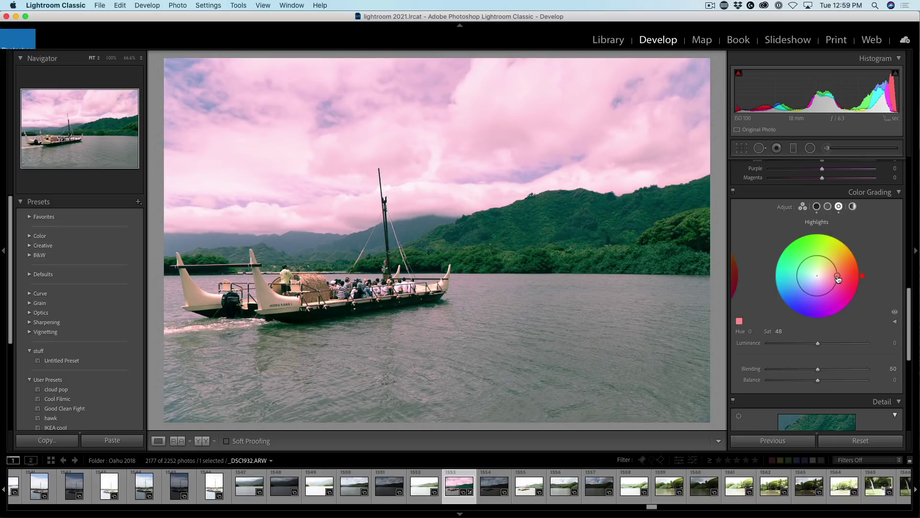
{"action": "left_click_drag", "start_coordinate": [838, 277], "coordinate": [834, 264]}
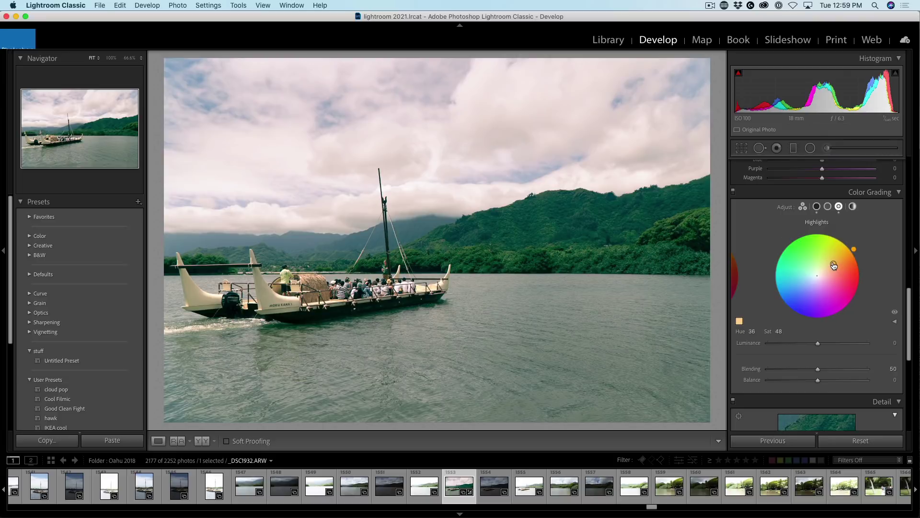
{"action": "left_click_drag", "start_coordinate": [833, 264], "coordinate": [826, 270]}
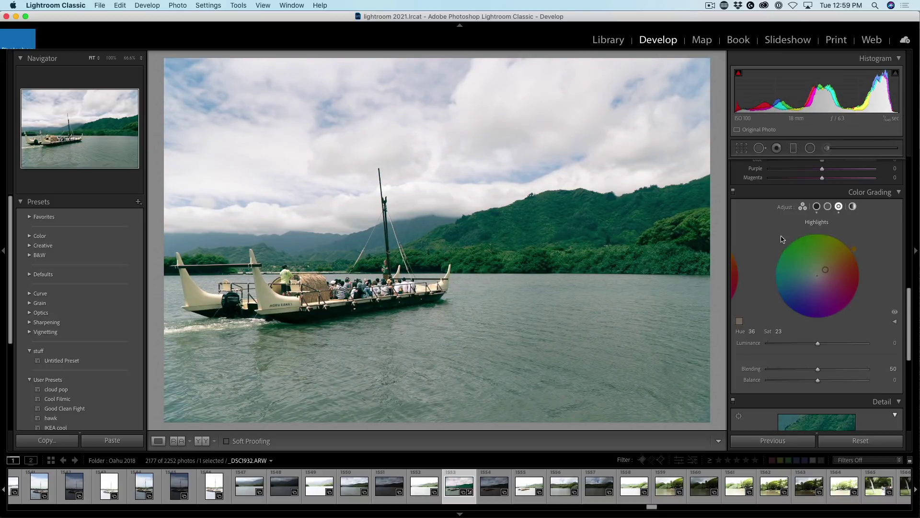
Step: Tint the midtones green with hue 157 and saturation 13, and compare the photo with and without color grading
{"action": "left_click", "coordinate": [828, 207]}
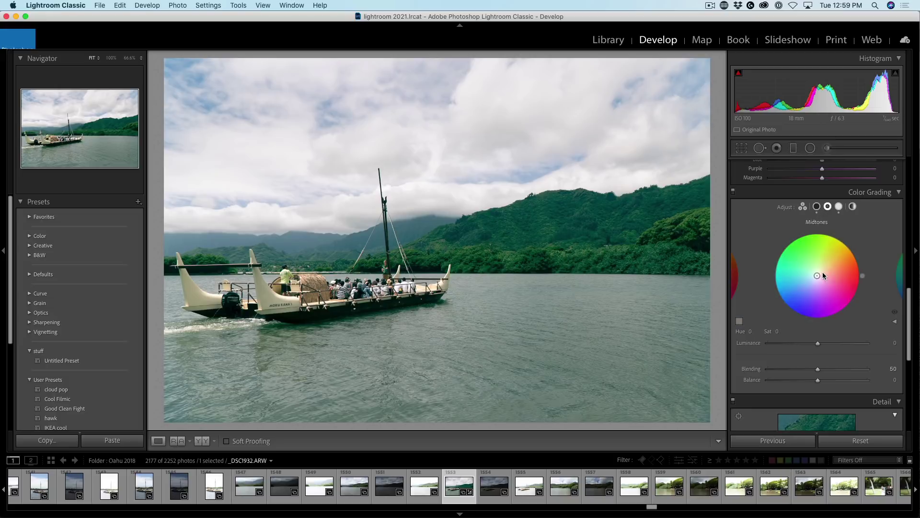
{"action": "mouse_move", "coordinate": [817, 277]}
{"action": "left_mouse_down"}
{"action": "mouse_move", "coordinate": [808, 269]}
{"action": "mouse_move", "coordinate": [817, 275]}
{"action": "left_mouse_up"}
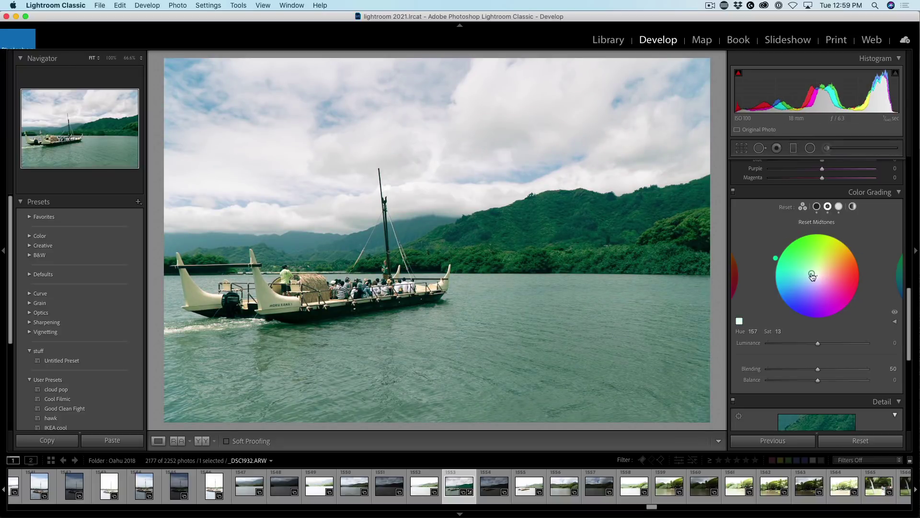
{"action": "left_click", "coordinate": [733, 191]}
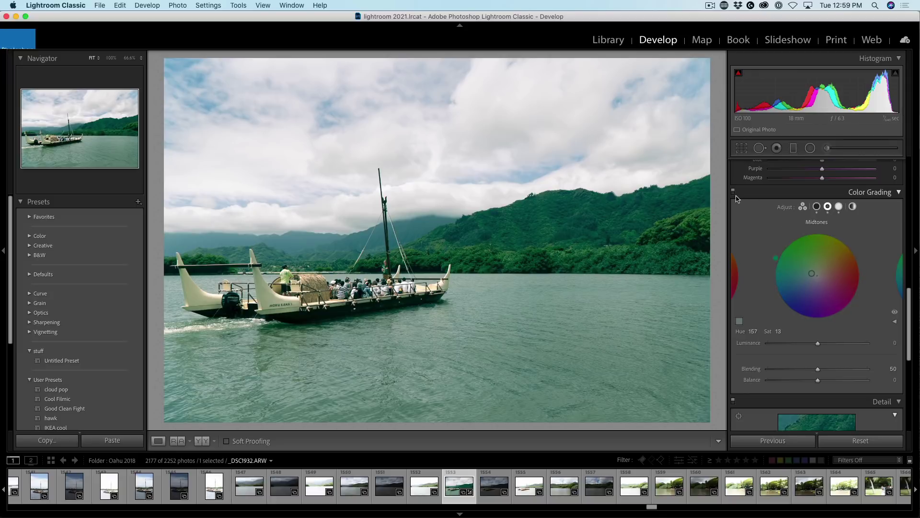
{"action": "left_click", "coordinate": [733, 191]}
{"action": "left_click", "coordinate": [734, 192]}
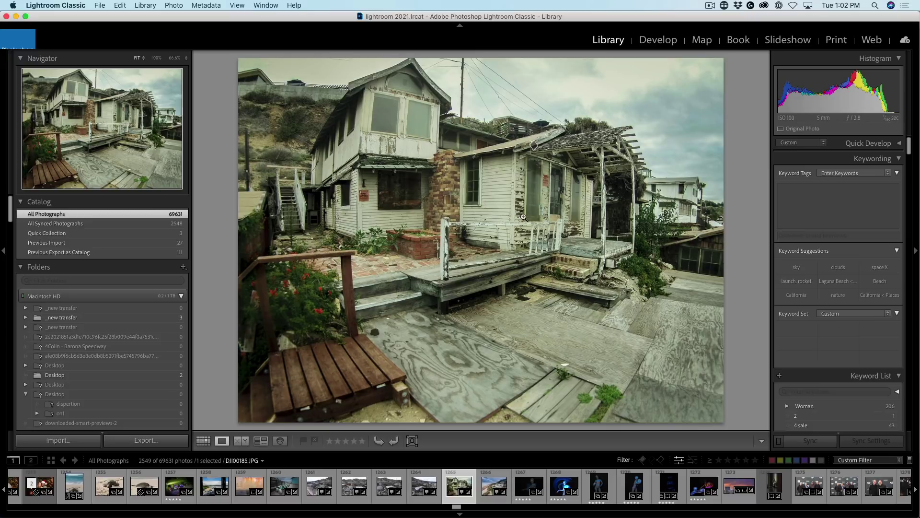
Step: Brush a darkening adjustment with exposure -1.40 over the old truck's door and fender in Develop, toggling the edit pin
{"action": "left_click", "coordinate": [664, 42]}
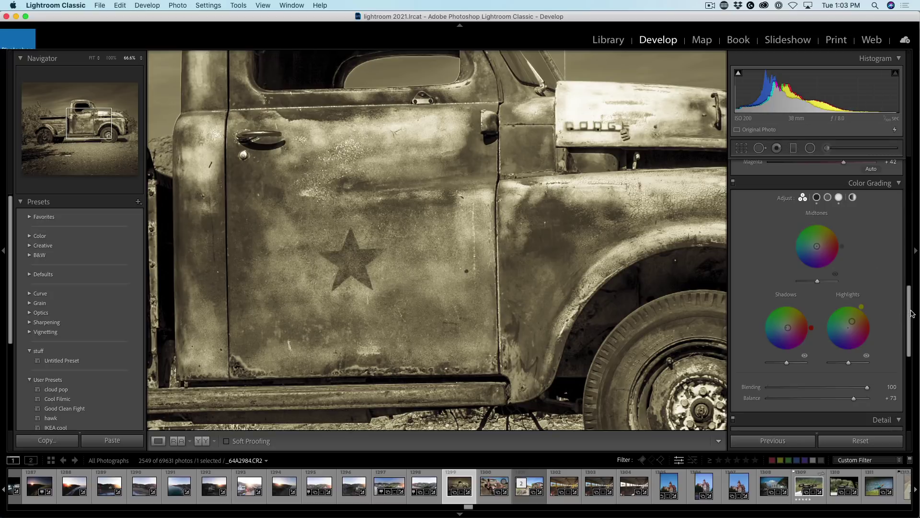
{"action": "scroll", "coordinate": [795, 238], "scroll_direction": "up", "scroll_amount": 10}
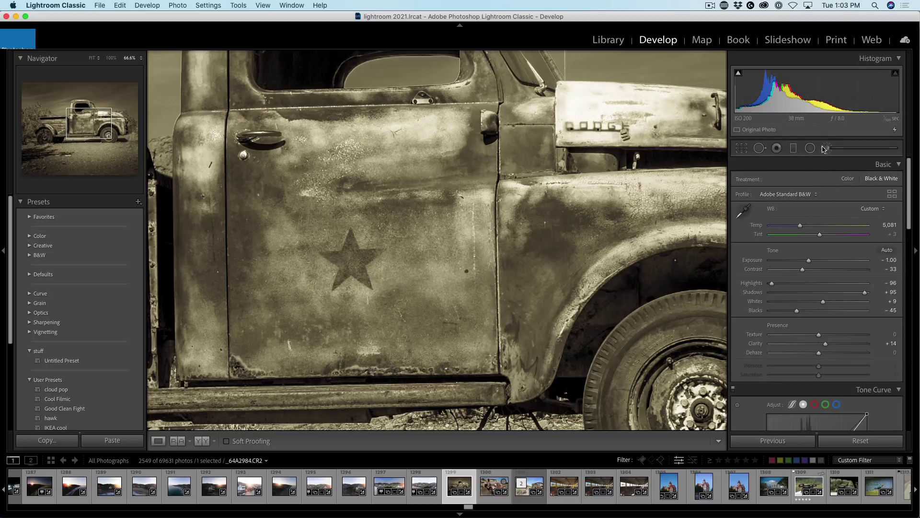
{"action": "left_click", "coordinate": [827, 148]}
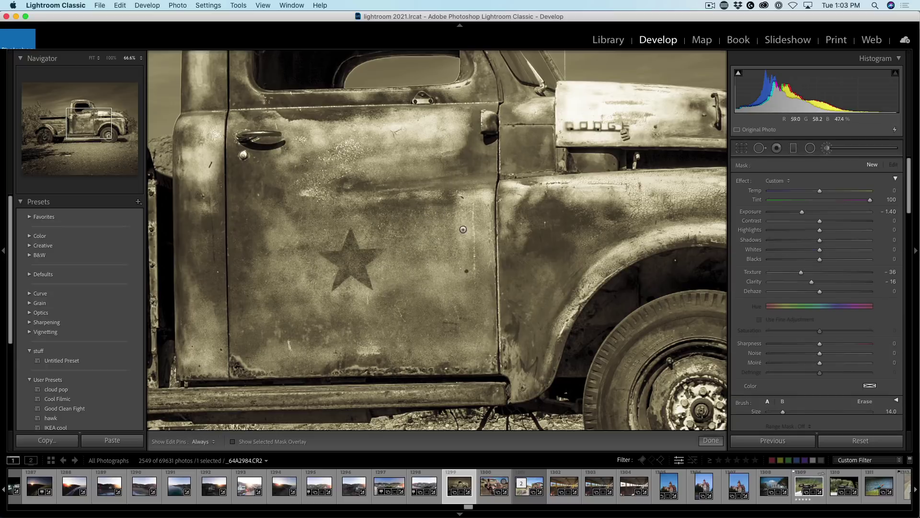
{"action": "left_click", "coordinate": [353, 218]}
{"action": "mouse_move", "coordinate": [454, 208]}
{"action": "left_mouse_down"}
{"action": "mouse_move", "coordinate": [591, 190]}
{"action": "mouse_move", "coordinate": [645, 207]}
{"action": "mouse_move", "coordinate": [554, 310]}
{"action": "mouse_move", "coordinate": [636, 222]}
{"action": "mouse_move", "coordinate": [567, 322]}
{"action": "mouse_move", "coordinate": [556, 356]}
{"action": "mouse_move", "coordinate": [545, 328]}
{"action": "mouse_move", "coordinate": [639, 214]}
{"action": "mouse_move", "coordinate": [612, 224]}
{"action": "mouse_move", "coordinate": [668, 176]}
{"action": "mouse_move", "coordinate": [546, 198]}
{"action": "mouse_move", "coordinate": [513, 194]}
{"action": "mouse_move", "coordinate": [691, 172]}
{"action": "mouse_move", "coordinate": [626, 206]}
{"action": "mouse_move", "coordinate": [494, 320]}
{"action": "mouse_move", "coordinate": [510, 360]}
{"action": "mouse_move", "coordinate": [532, 369]}
{"action": "left_mouse_up"}
{"action": "key", "text": "h"}
{"action": "key", "text": "h"}
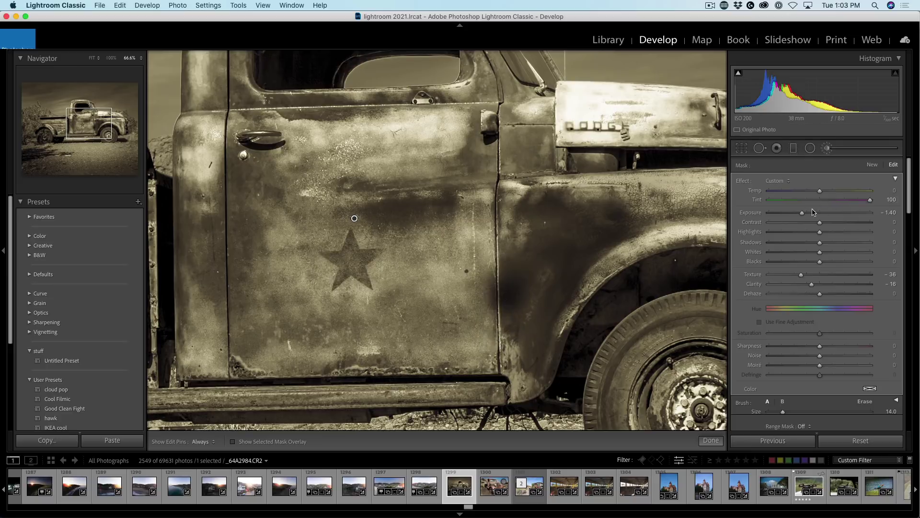
Step: Draw a graduated filter with exposure -1.40 downward across the truck door and adjust its placement
{"action": "key", "text": "m"}
{"action": "left_click_drag", "start_coordinate": [420, 120], "coordinate": [423, 325]}
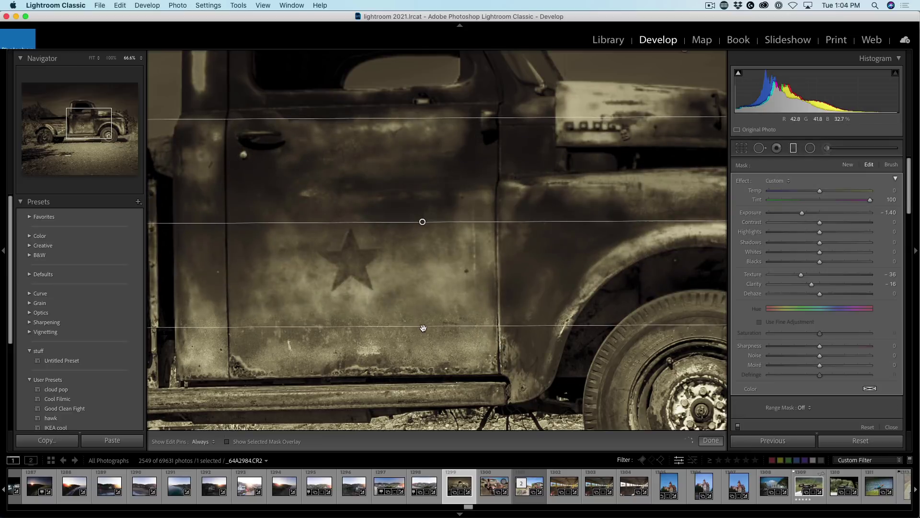
{"action": "left_click_drag", "start_coordinate": [492, 224], "coordinate": [464, 283]}
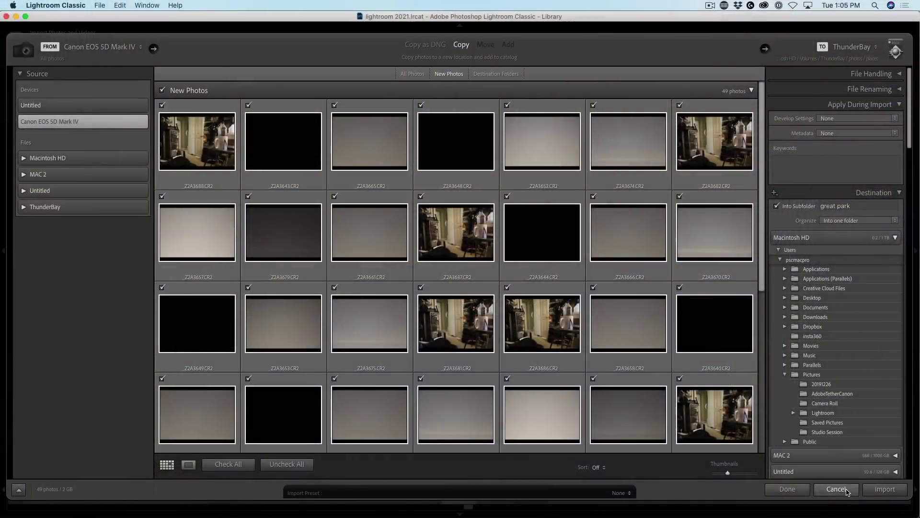
Step: Cancel the photo import and start a tethered capture session with the default Studio Session settings
{"action": "left_click", "coordinate": [836, 489]}
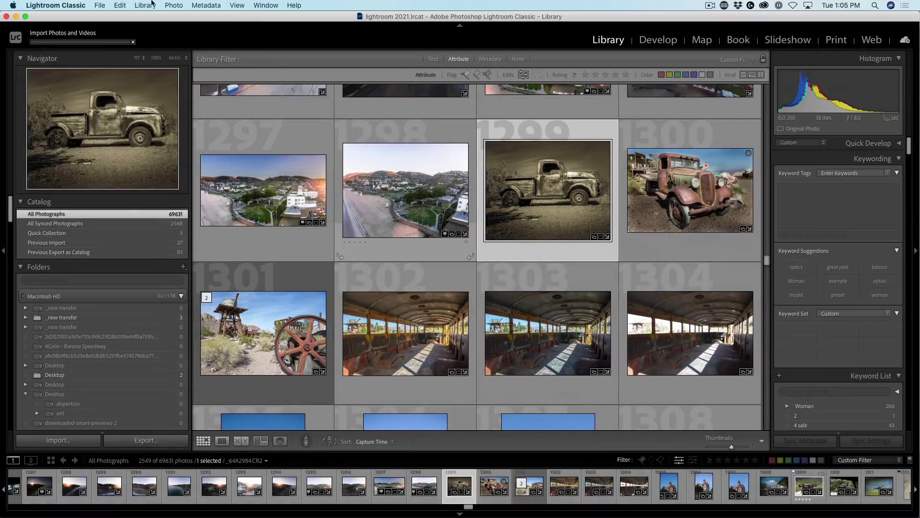
{"action": "left_click", "coordinate": [100, 5]}
{"action": "mouse_move", "coordinate": [118, 100]}
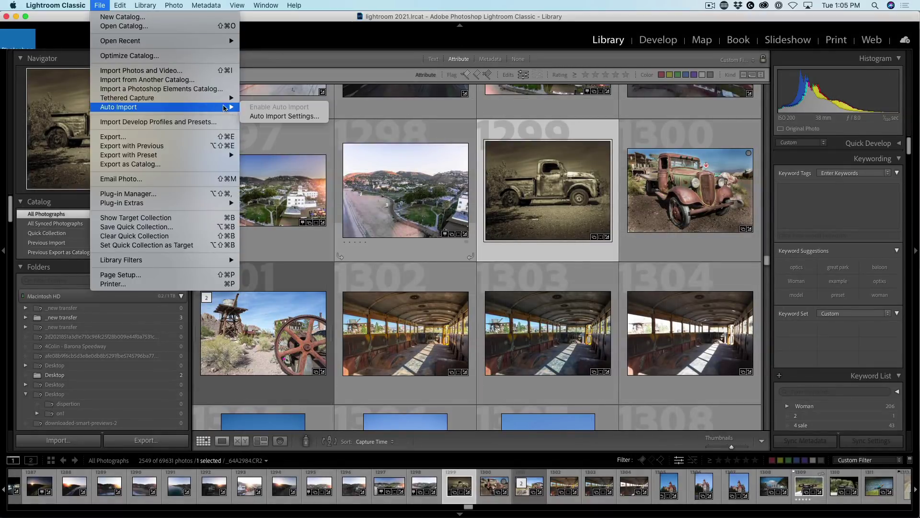
{"action": "left_click", "coordinate": [303, 100]}
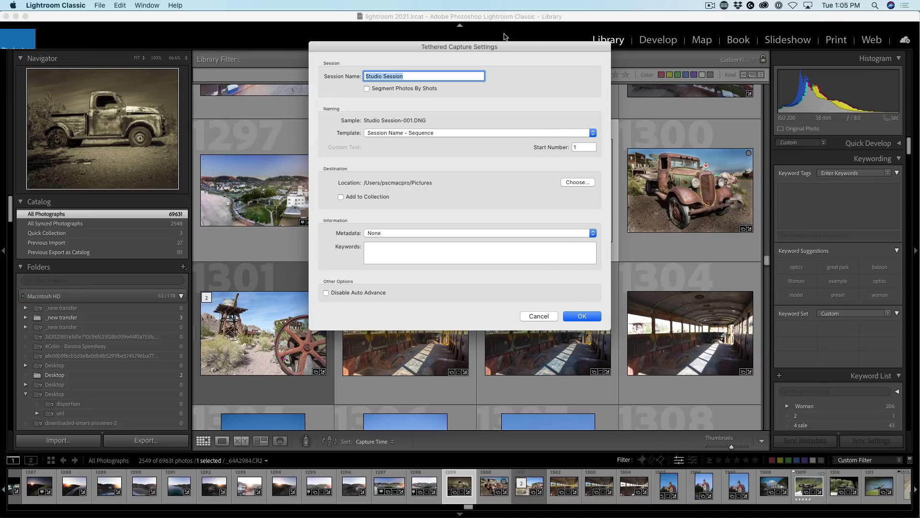
{"action": "left_click", "coordinate": [582, 316]}
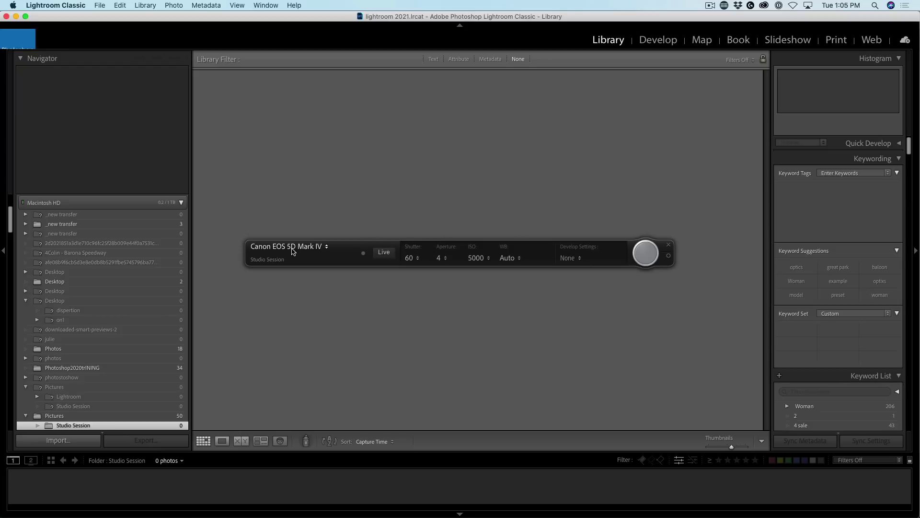
Step: Turn on live view for the tethered camera, move its preview clear of the capture controls, and autofocus on the helmet
{"action": "left_click", "coordinate": [390, 254]}
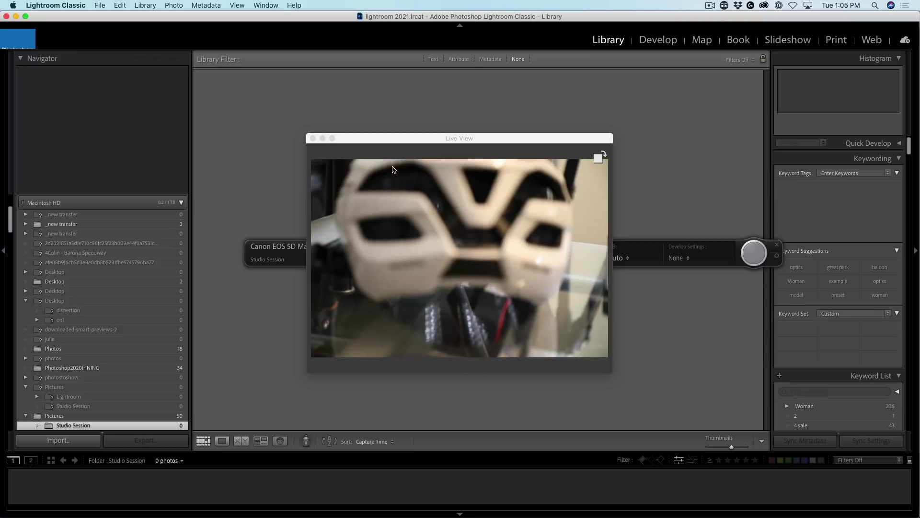
{"action": "left_click_drag", "start_coordinate": [402, 140], "coordinate": [350, 322]}
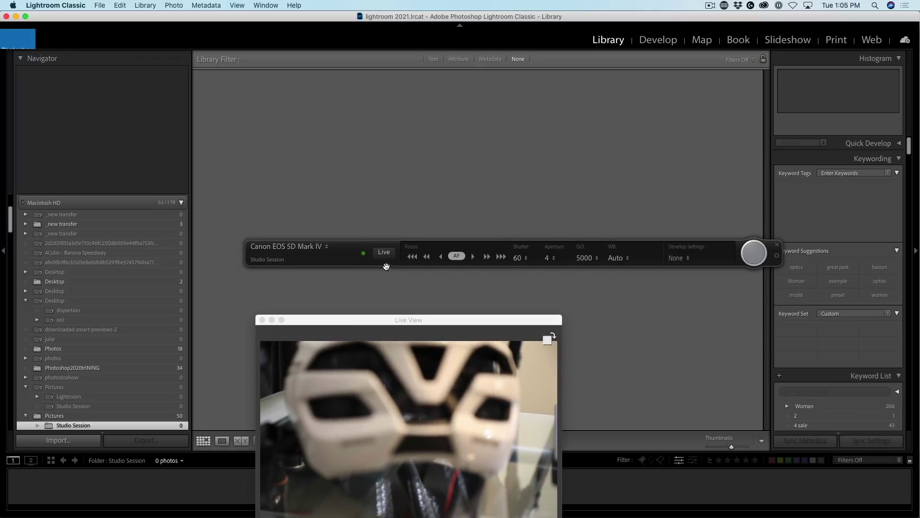
{"action": "left_click", "coordinate": [287, 246]}
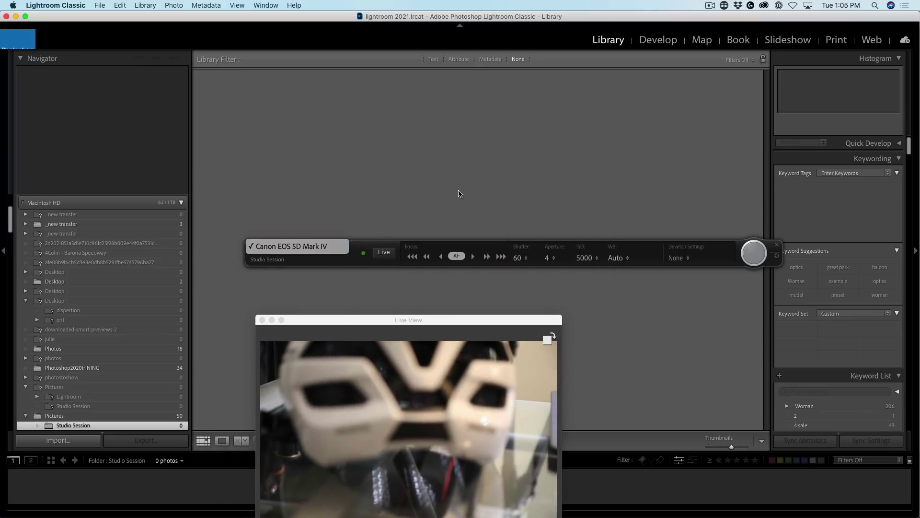
{"action": "left_click", "coordinate": [458, 256]}
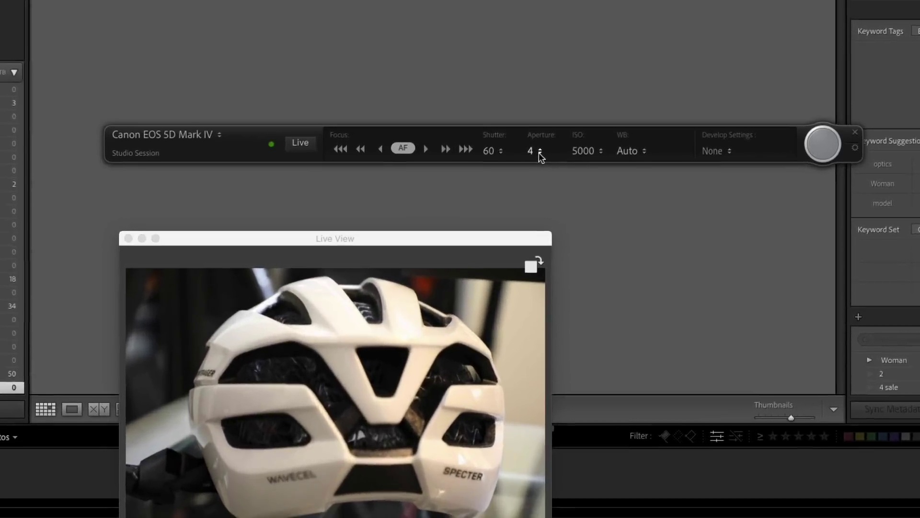
Step: Try the camera apertures 4.5 and 6.3 in live view, and return the aperture to 4
{"action": "left_click", "coordinate": [554, 259]}
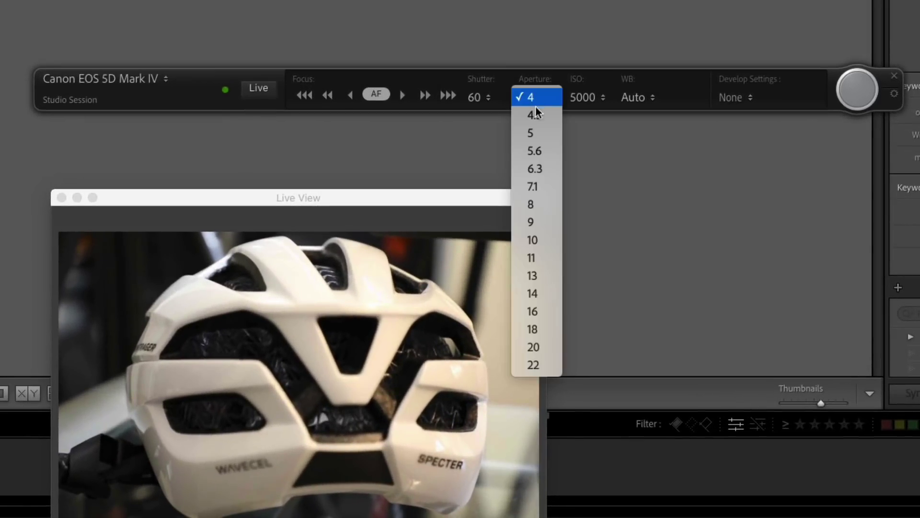
{"action": "left_click", "coordinate": [536, 115]}
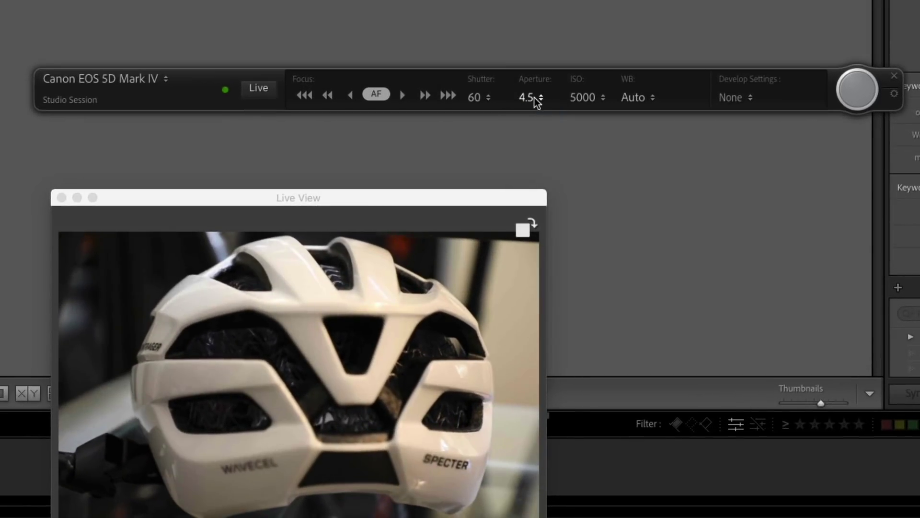
{"action": "left_click", "coordinate": [536, 100]}
{"action": "left_click", "coordinate": [537, 150]}
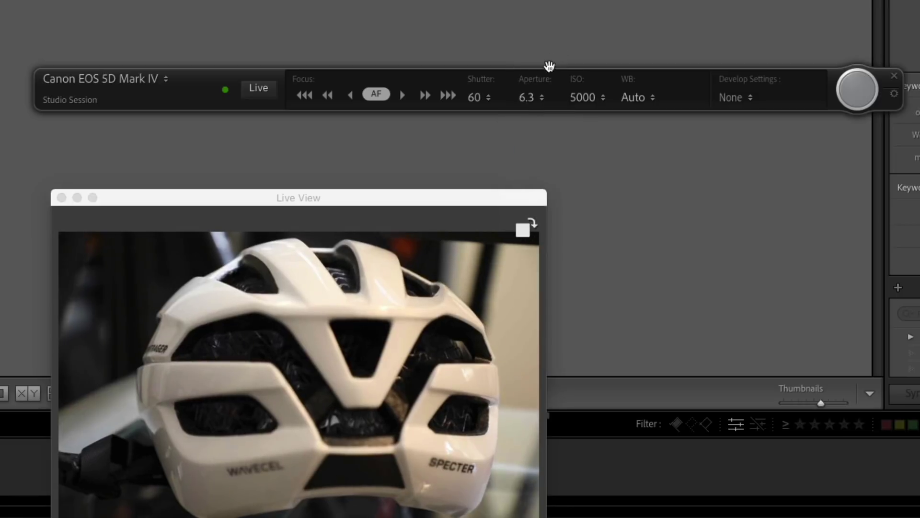
{"action": "left_click", "coordinate": [534, 97]}
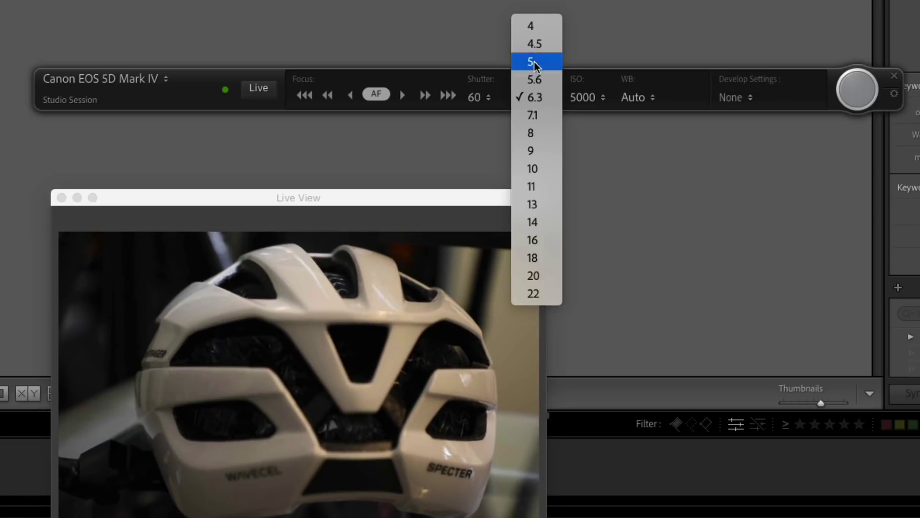
{"action": "left_click", "coordinate": [537, 27]}
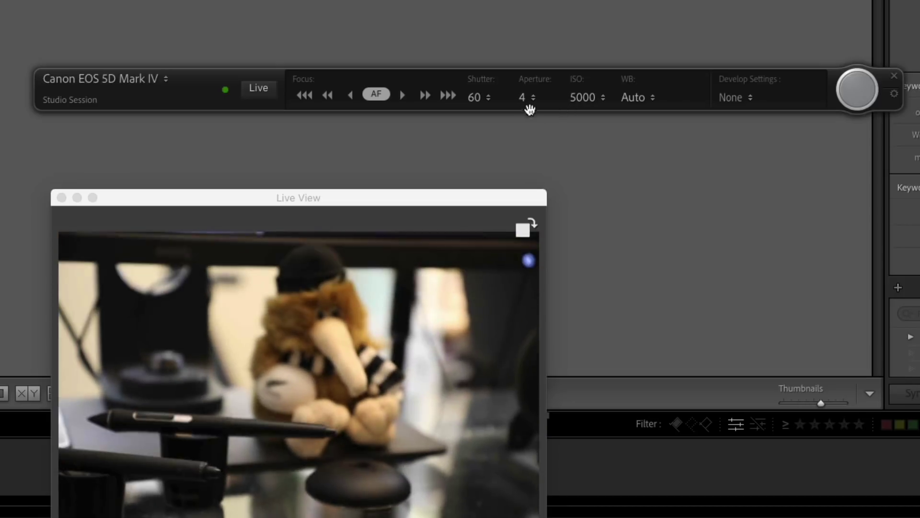
Step: Autofocus the camera on the plush toy and set the shutter speed to 125
{"action": "left_click", "coordinate": [376, 93]}
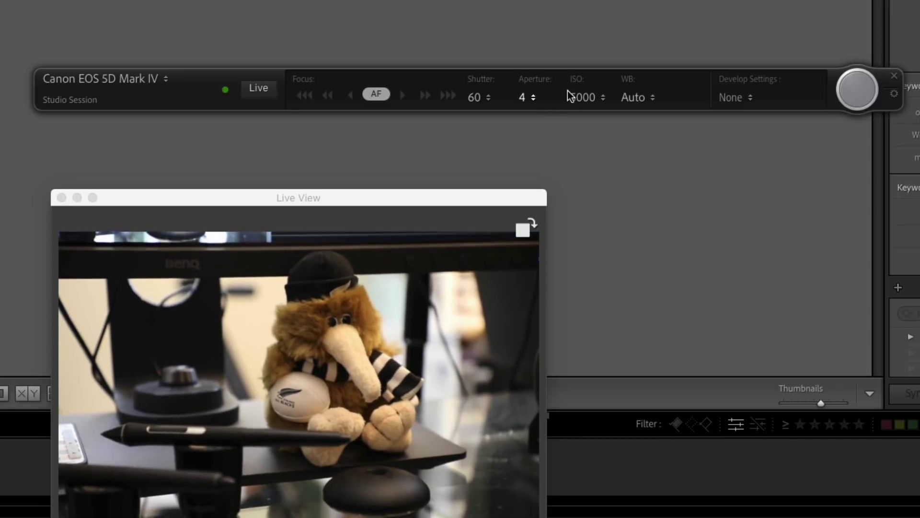
{"action": "left_click", "coordinate": [476, 97]}
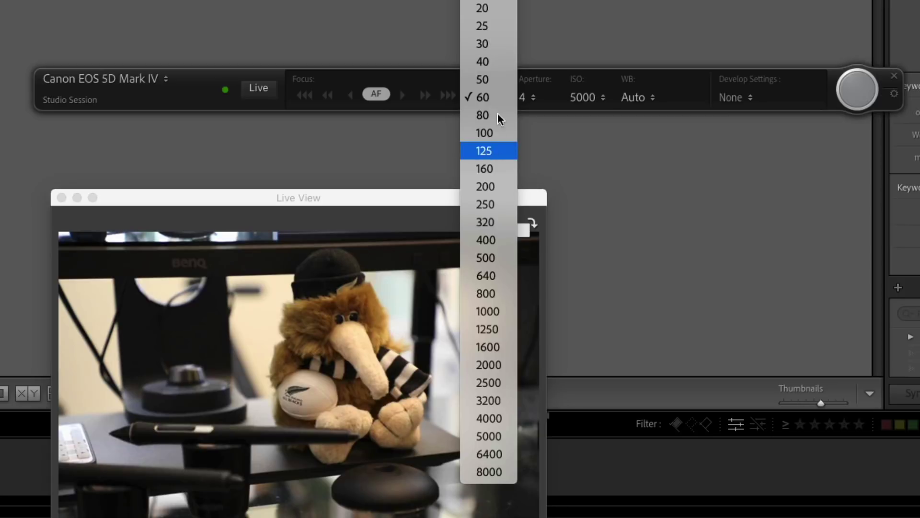
{"action": "left_click", "coordinate": [608, 73]}
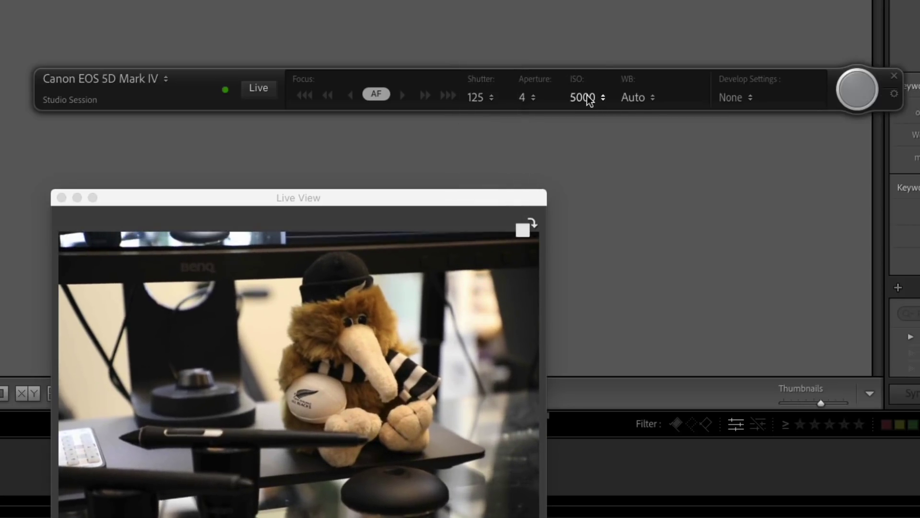
Step: Set the camera's ISO to 6400 and check the white balance options, leaving Auto selected
{"action": "left_click", "coordinate": [588, 99]}
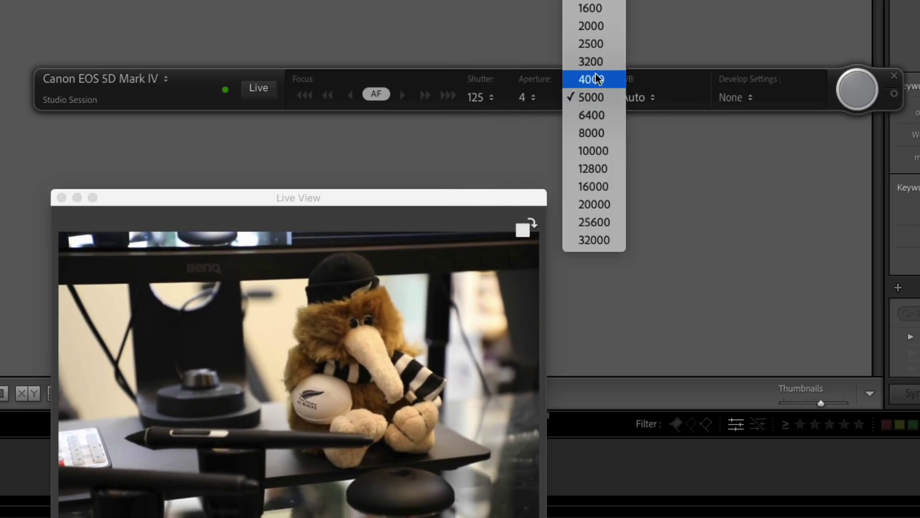
{"action": "left_click", "coordinate": [591, 117]}
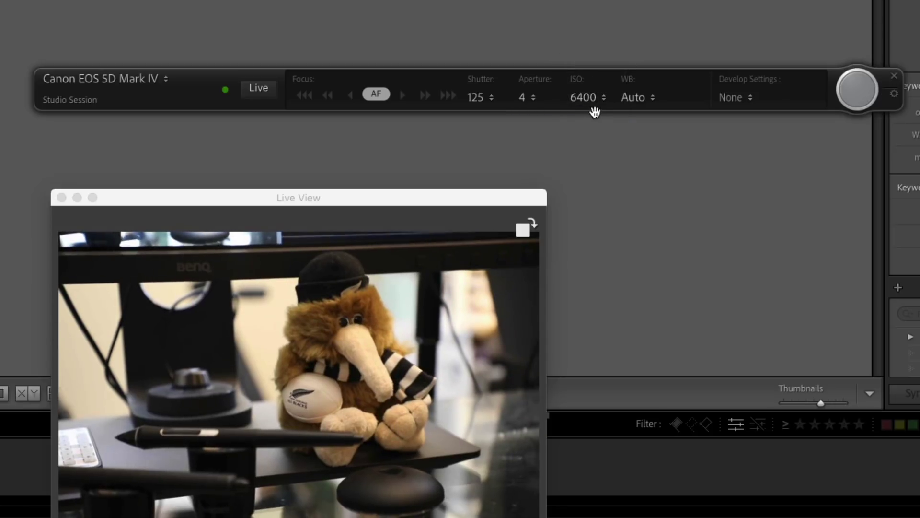
{"action": "left_click", "coordinate": [637, 98]}
{"action": "left_click", "coordinate": [702, 93]}
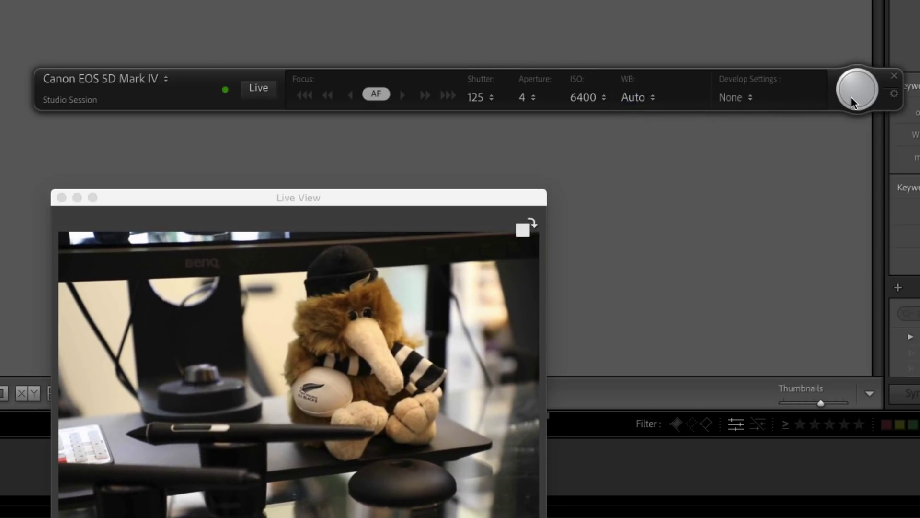
Step: Capture a tethered photo of the plush toy, inspect its fur and scarf up close, and fit the whole photo in view
{"action": "left_click", "coordinate": [851, 97]}
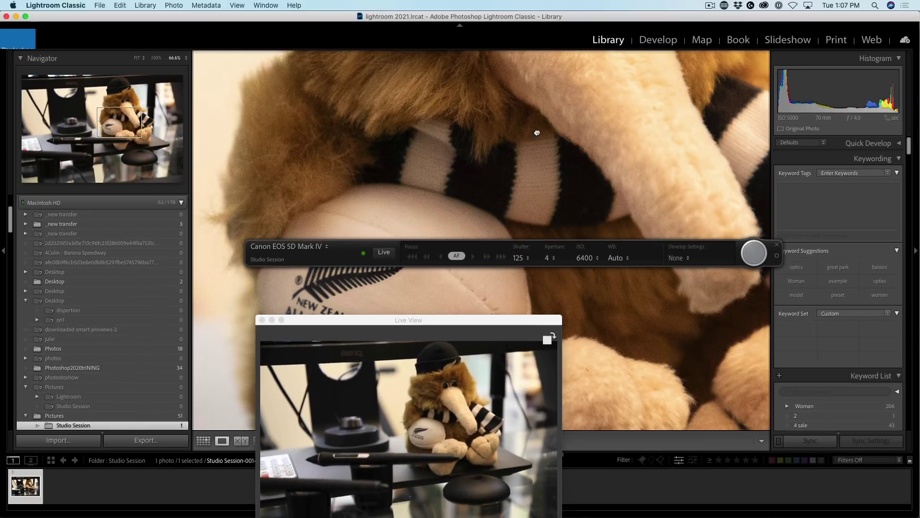
{"action": "left_click_drag", "start_coordinate": [537, 133], "coordinate": [443, 233]}
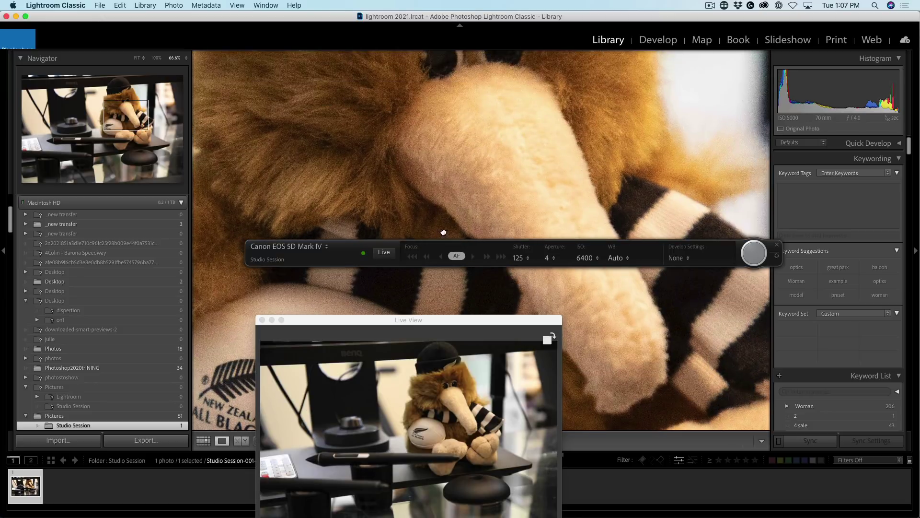
{"action": "left_click", "coordinate": [463, 114]}
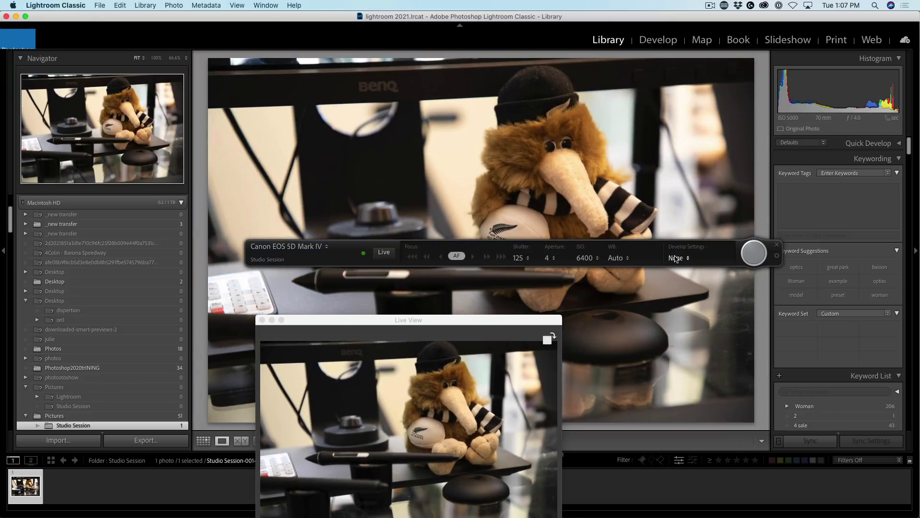
Step: Capture seven more tethered photos of the plush toy in quick succession
{"action": "left_click", "coordinate": [754, 257]}
{"action": "left_click", "coordinate": [757, 255]}
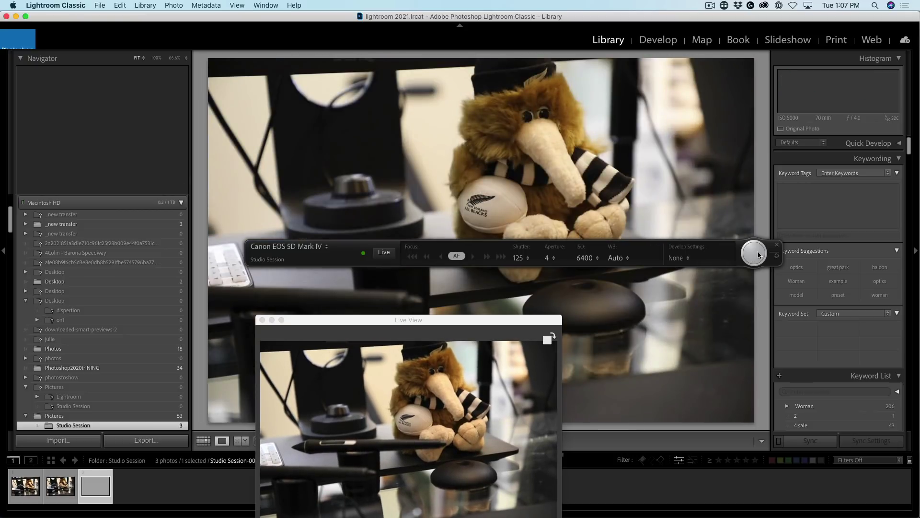
{"action": "left_click", "coordinate": [756, 255]}
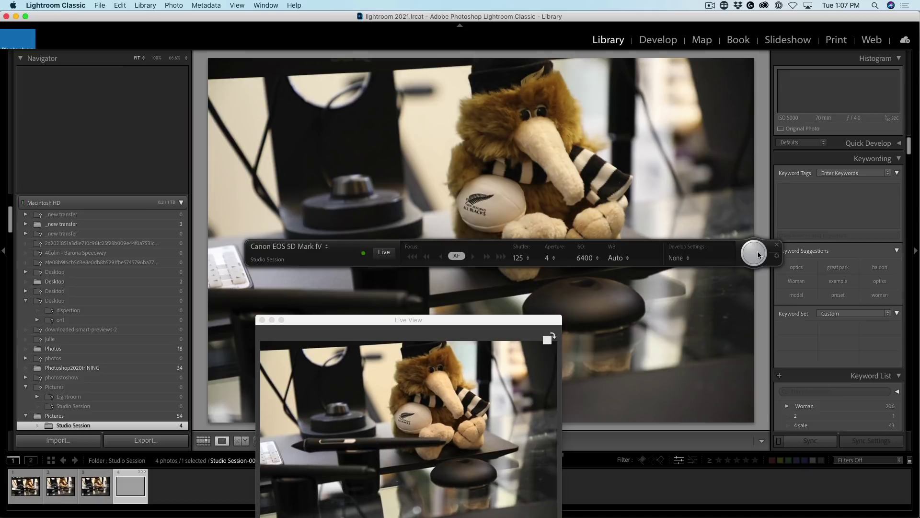
{"action": "left_click", "coordinate": [756, 255]}
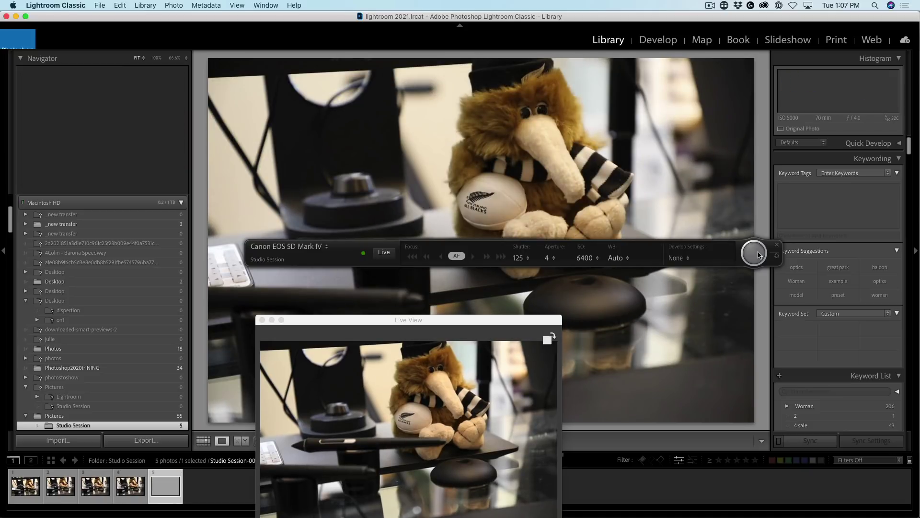
{"action": "left_click", "coordinate": [756, 255]}
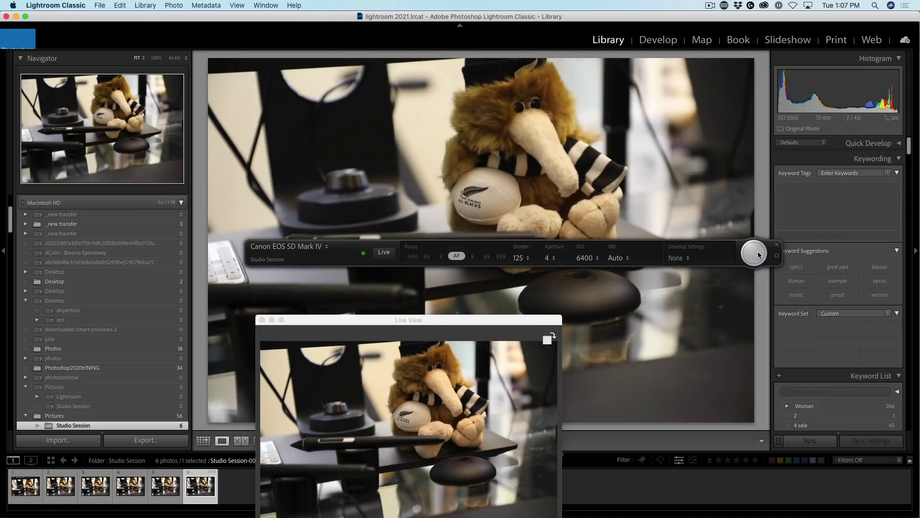
{"action": "left_click", "coordinate": [756, 255]}
{"action": "left_click", "coordinate": [757, 255]}
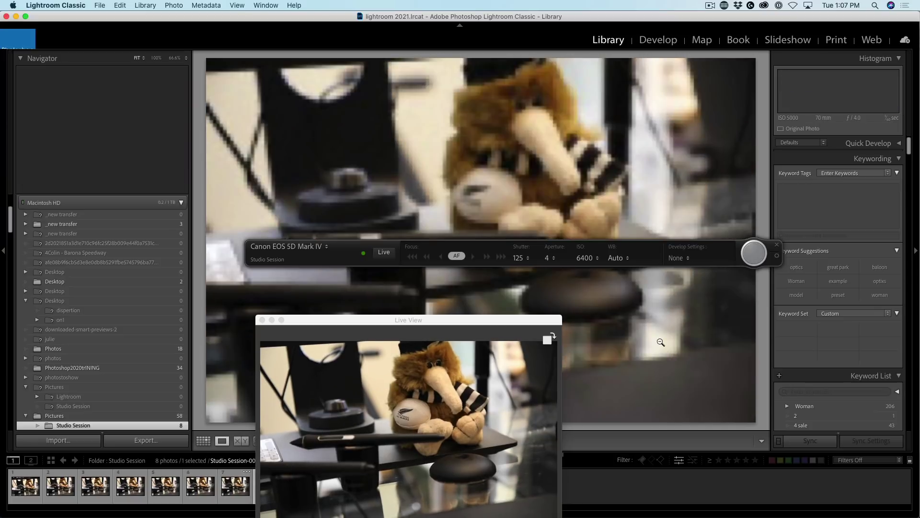